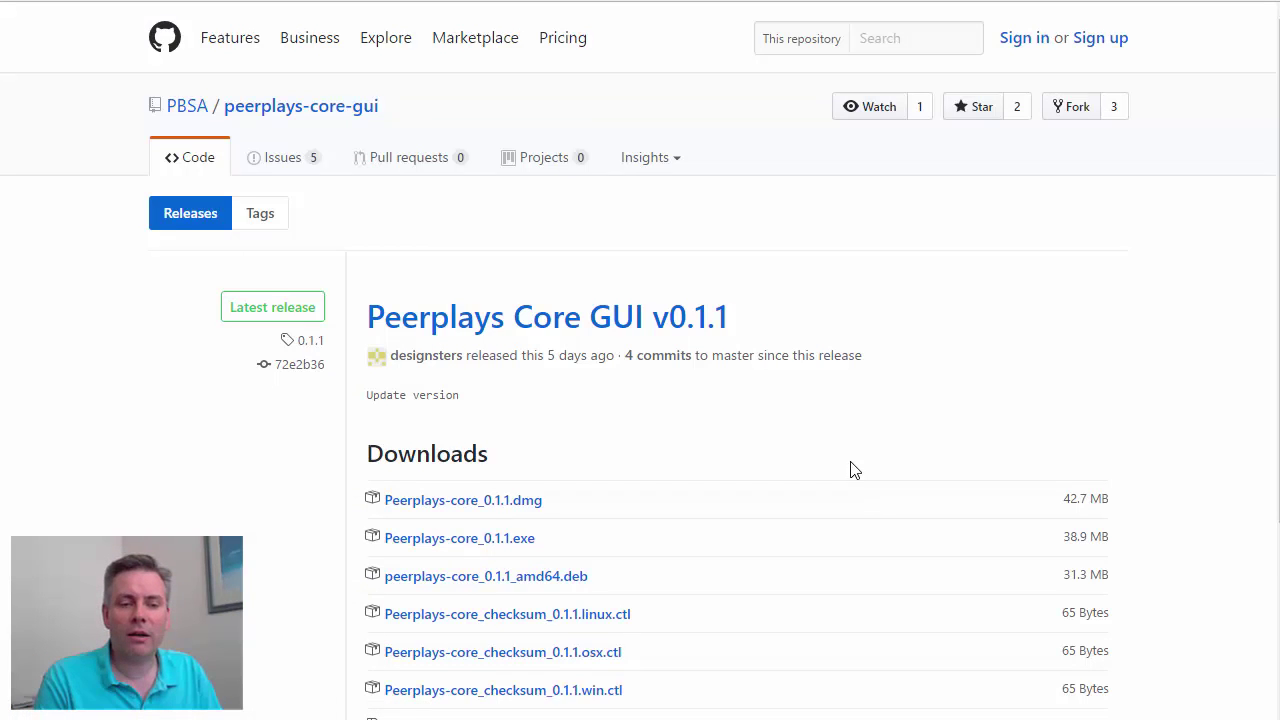
Scroll the v0.1.1 release down to its Downloads list showing the 38.9 MB installer
{"action": "scroll", "coordinate": [853, 470], "scroll_direction": "down", "scroll_amount": 2}
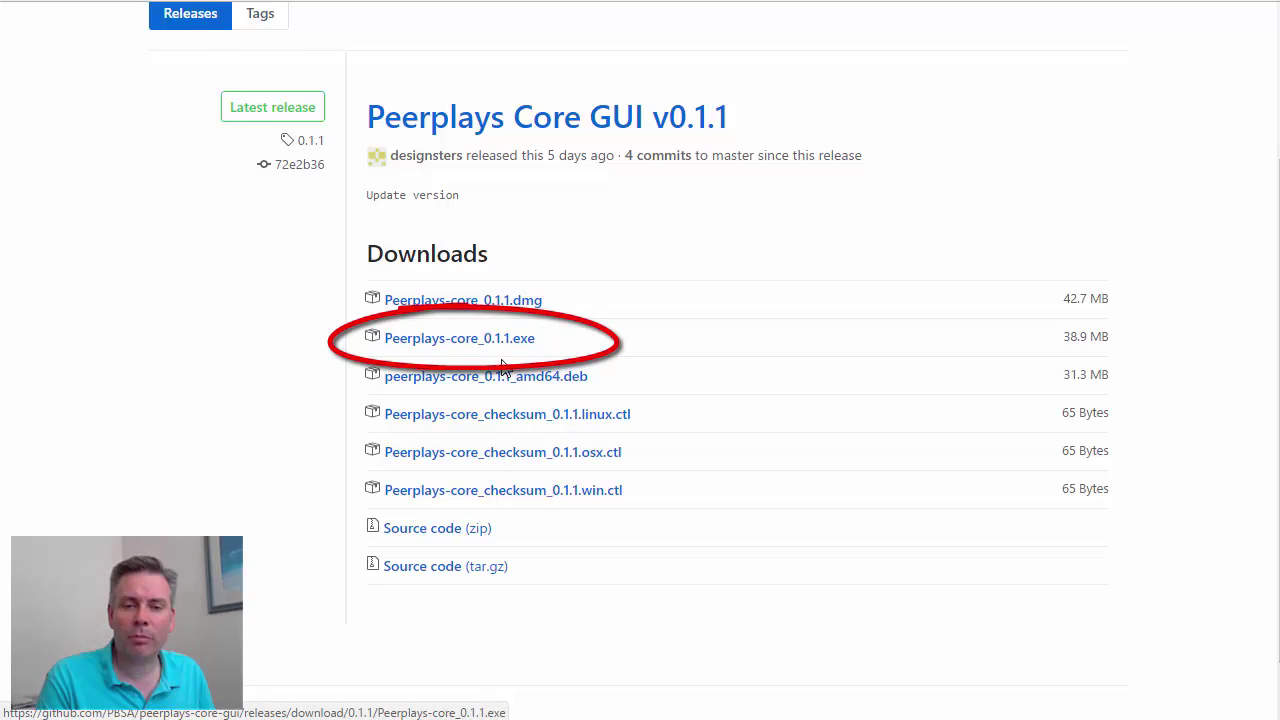
Download the 38.9 MB Peerplays-core_0.1.1.exe Windows installer
{"action": "left_click", "coordinate": [455, 340]}
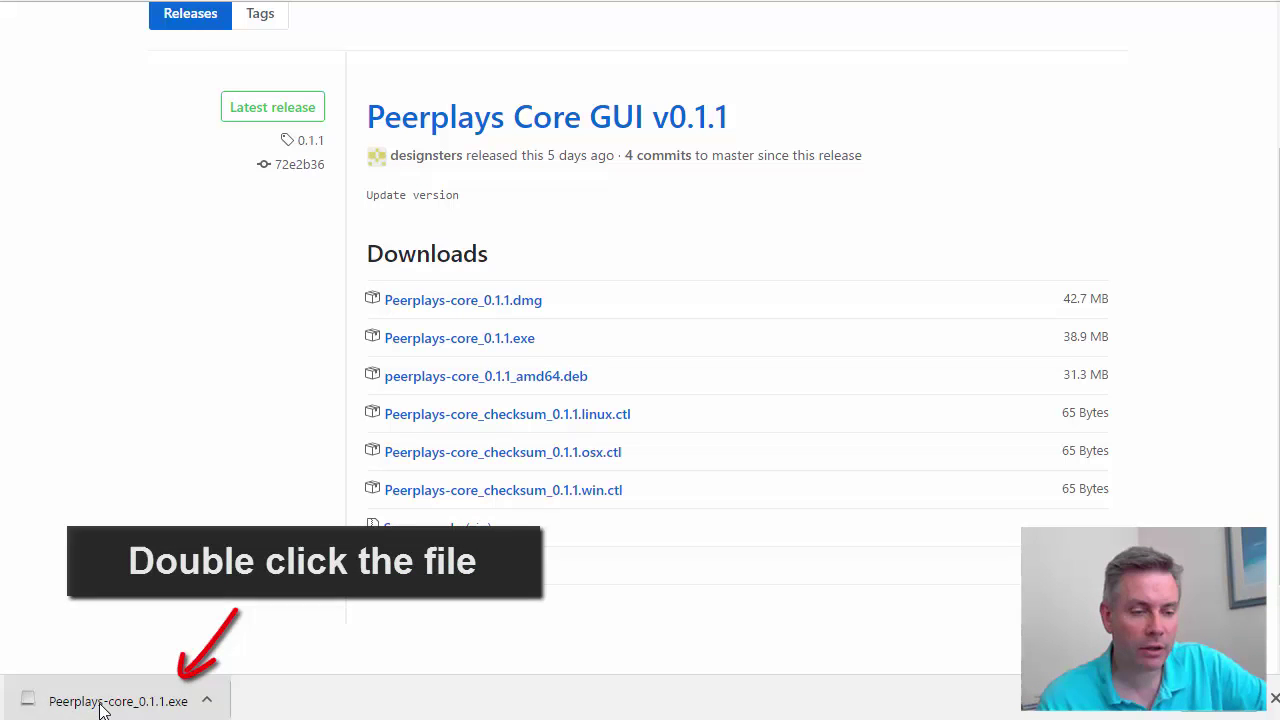
Run Peerplays-core_0.1.1.exe and install into the default C:\Program Files (x86)\Peerplays core folder
{"action": "double_click", "coordinate": [100, 701]}
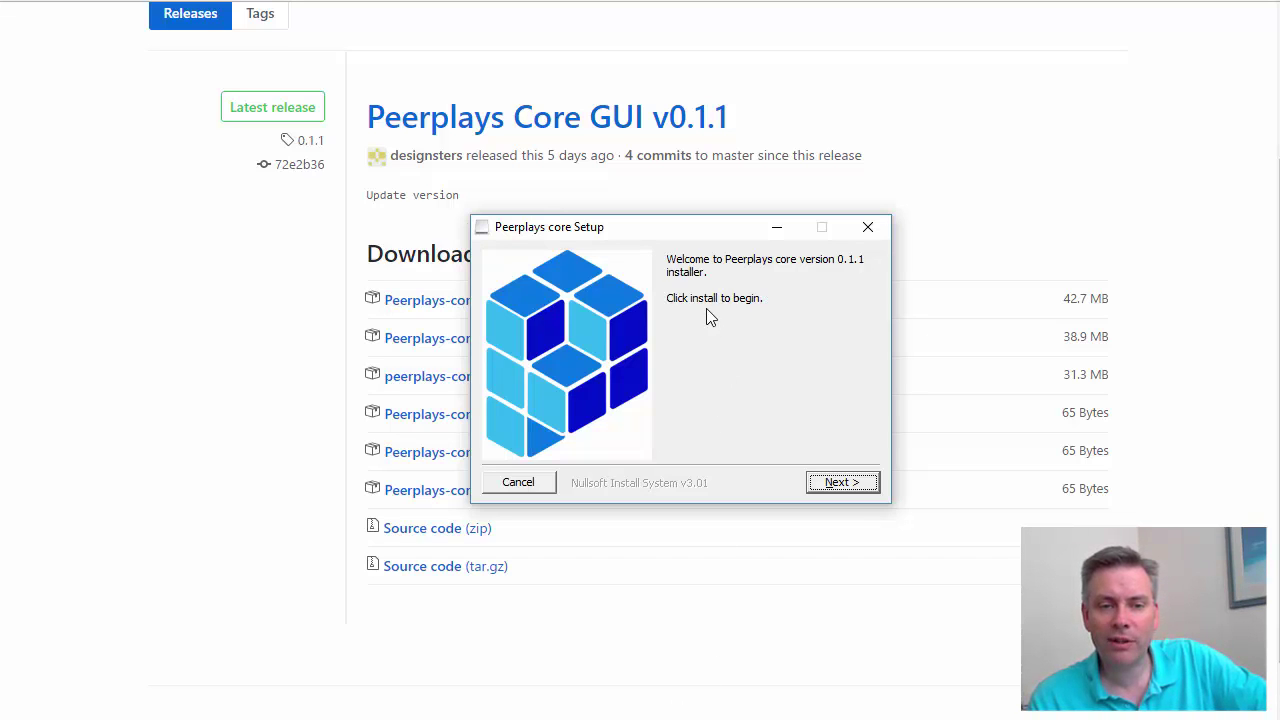
{"action": "left_click", "coordinate": [838, 487]}
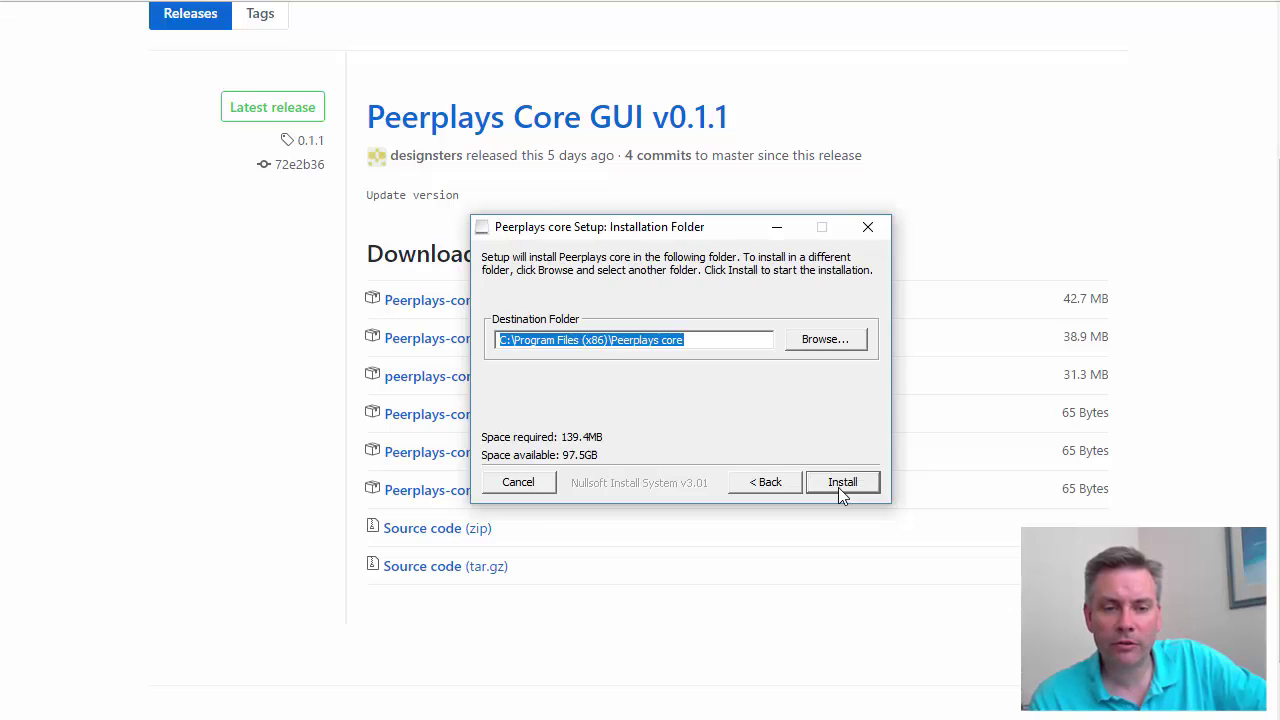
{"action": "left_click", "coordinate": [838, 487]}
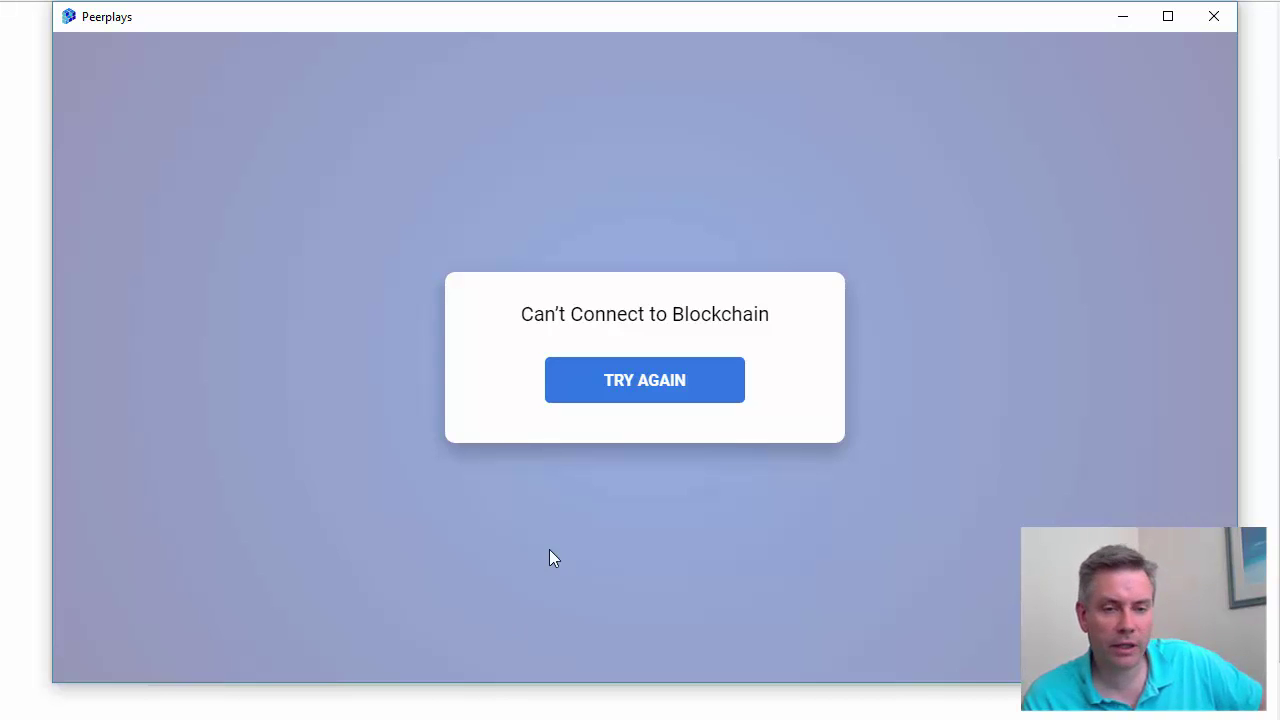
Retry the blockchain connection, then scroll the welcome page down to the SIGN UP section
{"action": "left_click", "coordinate": [620, 388]}
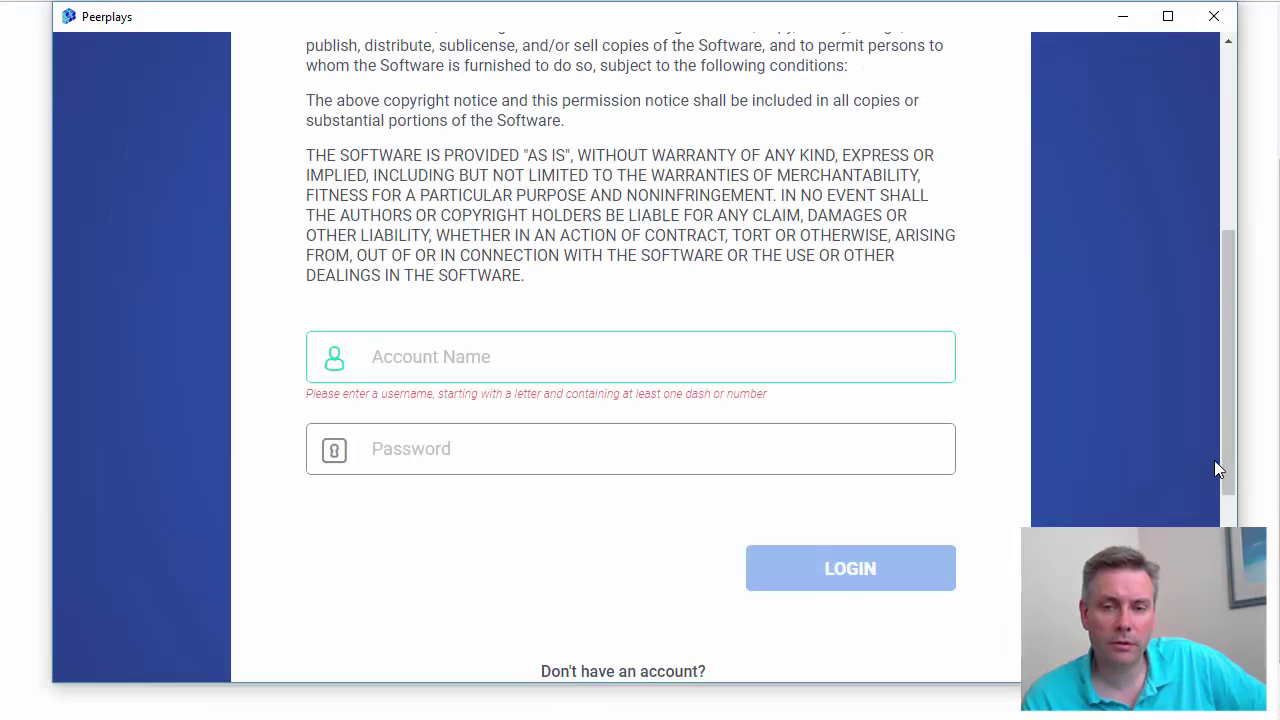
{"action": "left_click_drag", "start_coordinate": [1226, 465], "coordinate": [1236, 278]}
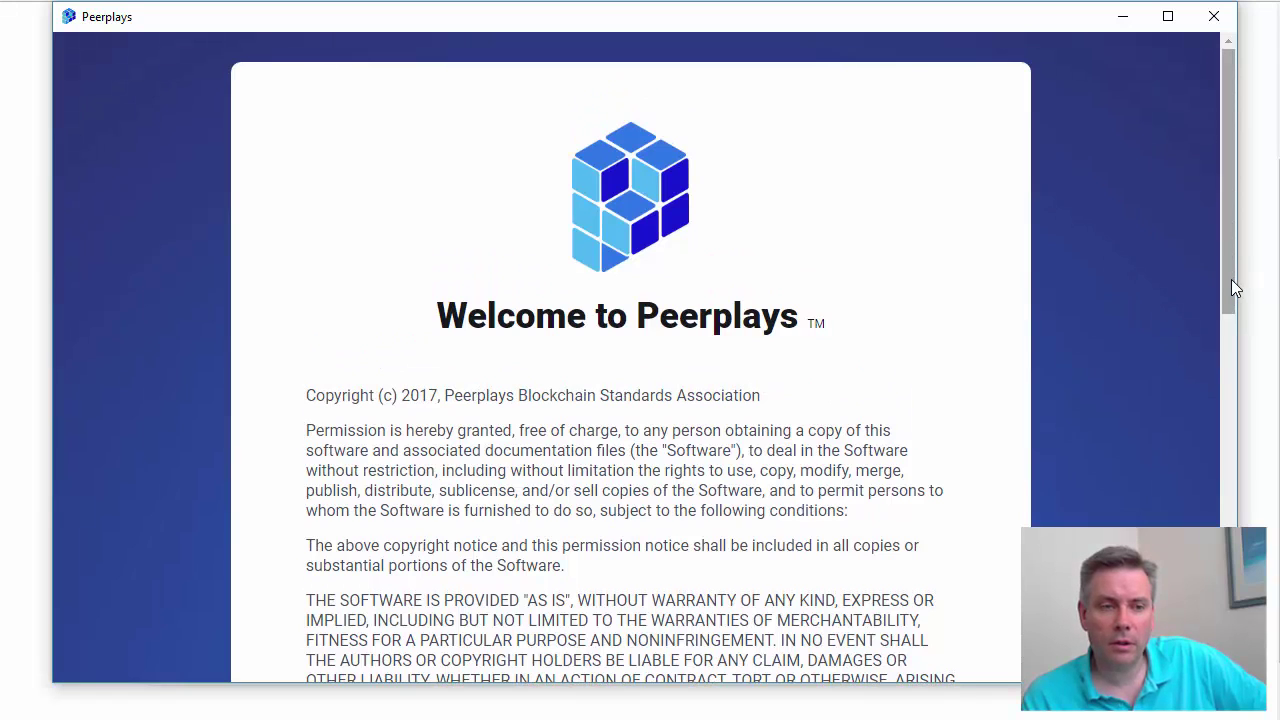
{"action": "left_click", "coordinate": [1229, 279]}
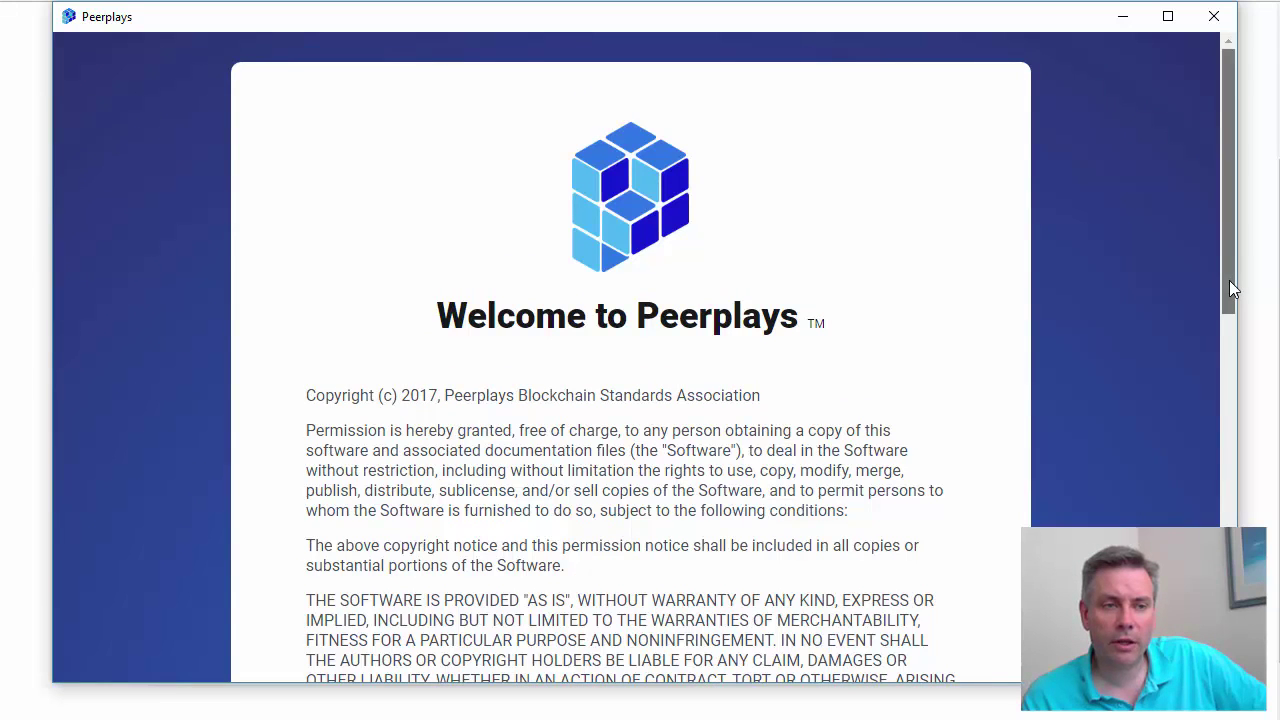
{"action": "left_click_drag", "start_coordinate": [1230, 284], "coordinate": [1255, 465]}
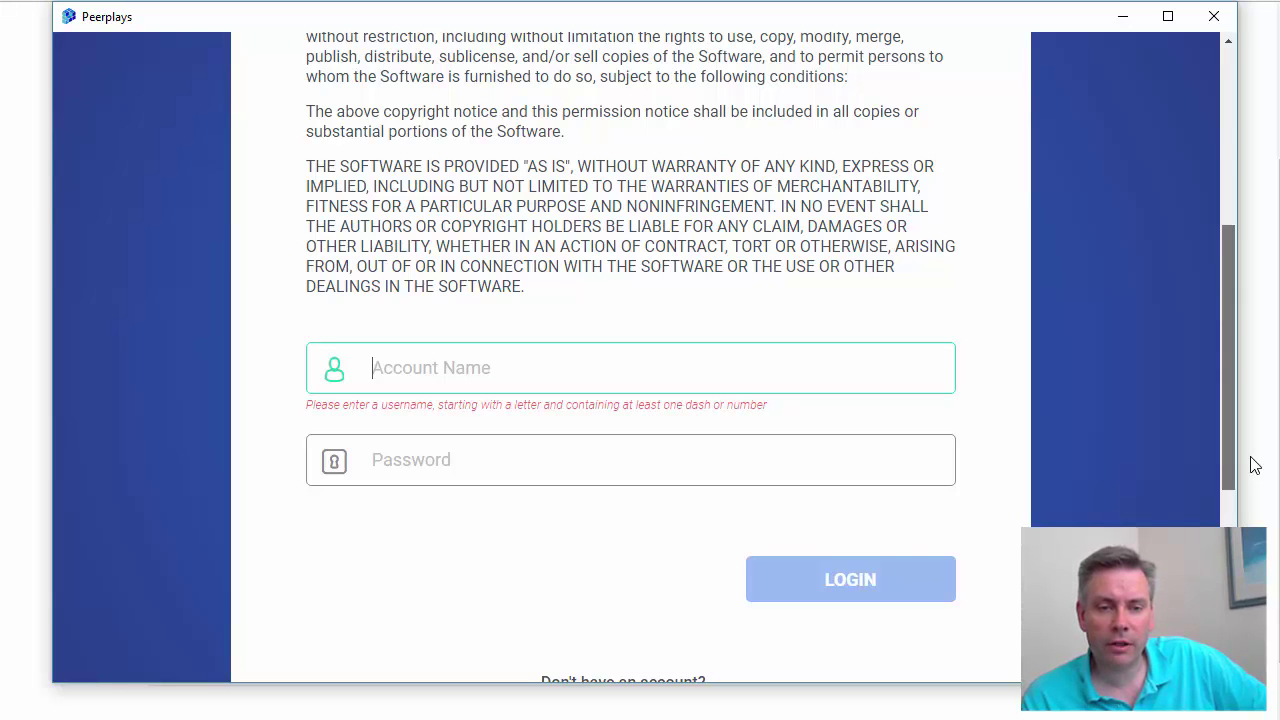
{"action": "left_click_drag", "start_coordinate": [1255, 465], "coordinate": [1278, 590]}
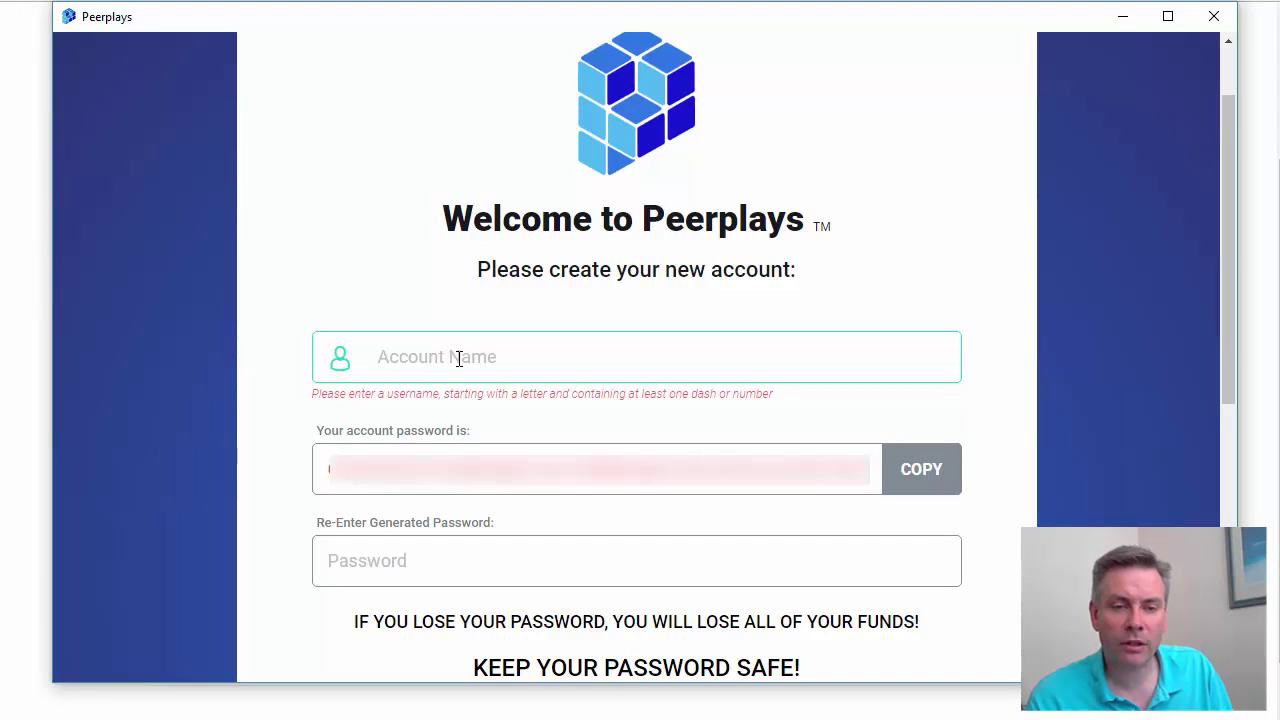
Enter the new account name and paste the copied generated password into Re-Enter Generated Password
{"action": "type", "text": "peerplays-1"}
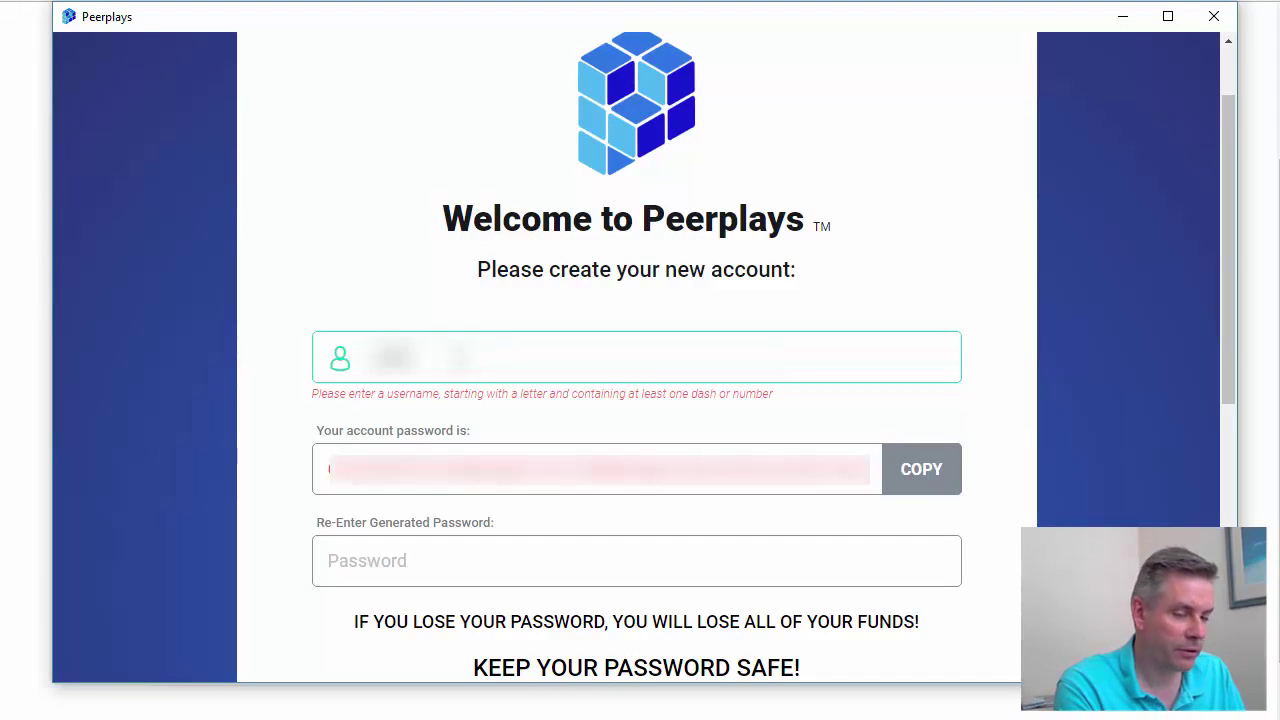
{"action": "type", "text": "-1"}
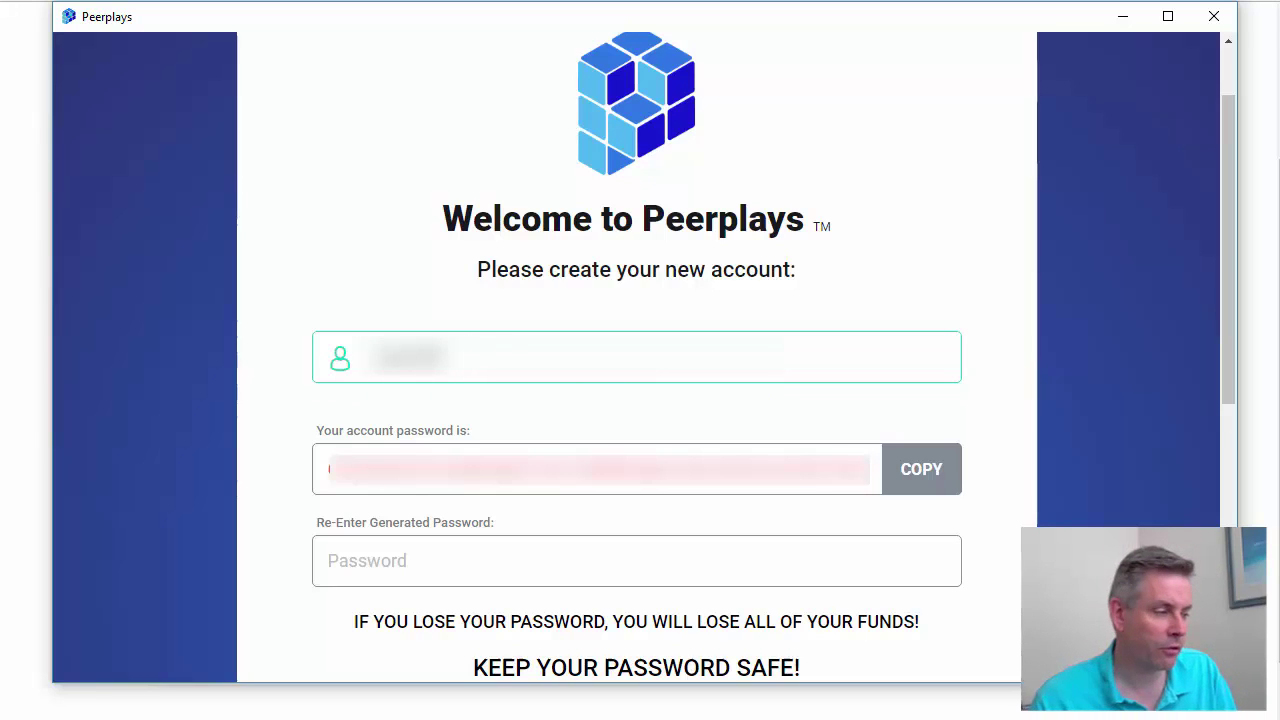
{"action": "left_click", "coordinate": [922, 483]}
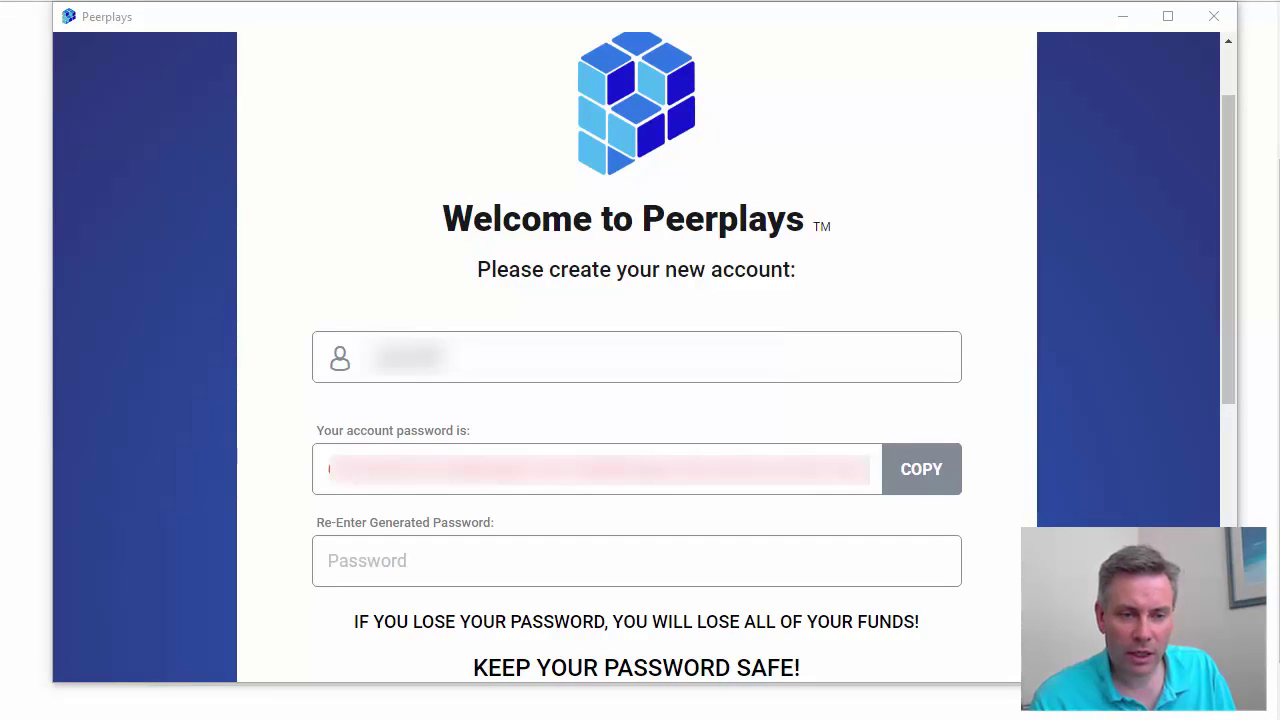
{"action": "left_click", "coordinate": [568, 568]}
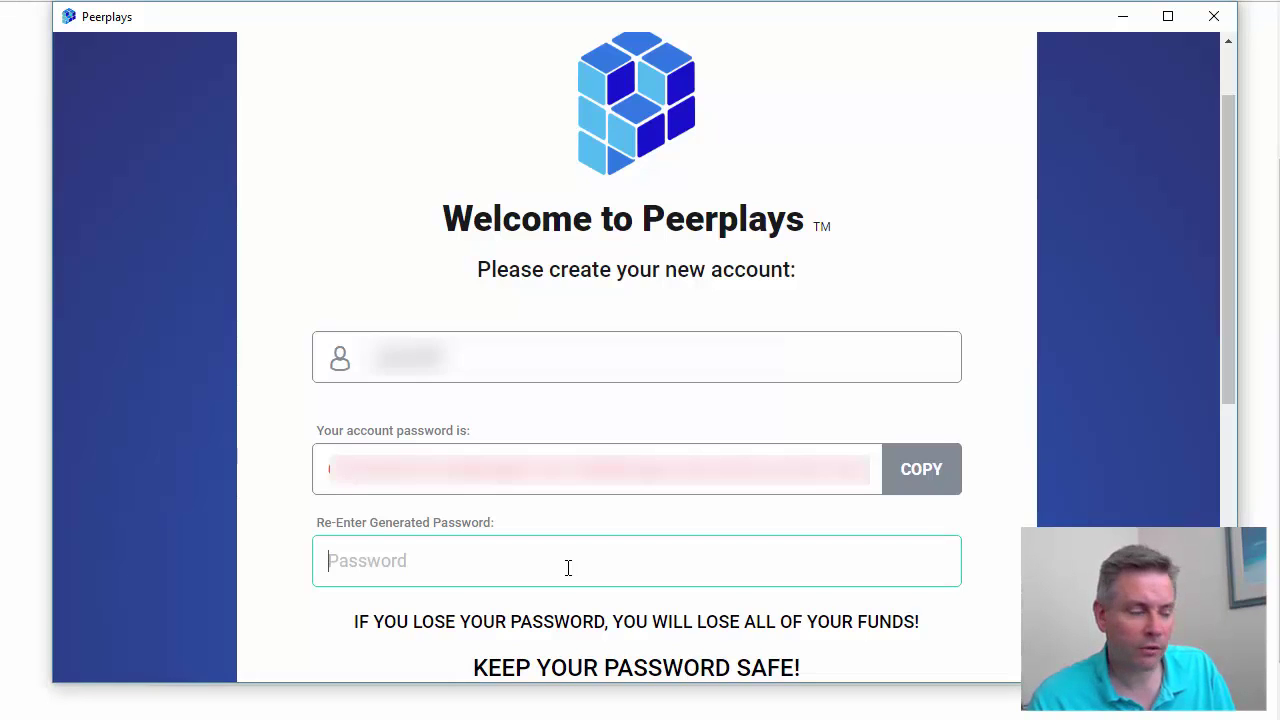
{"action": "key", "text": "ctrl+v"}
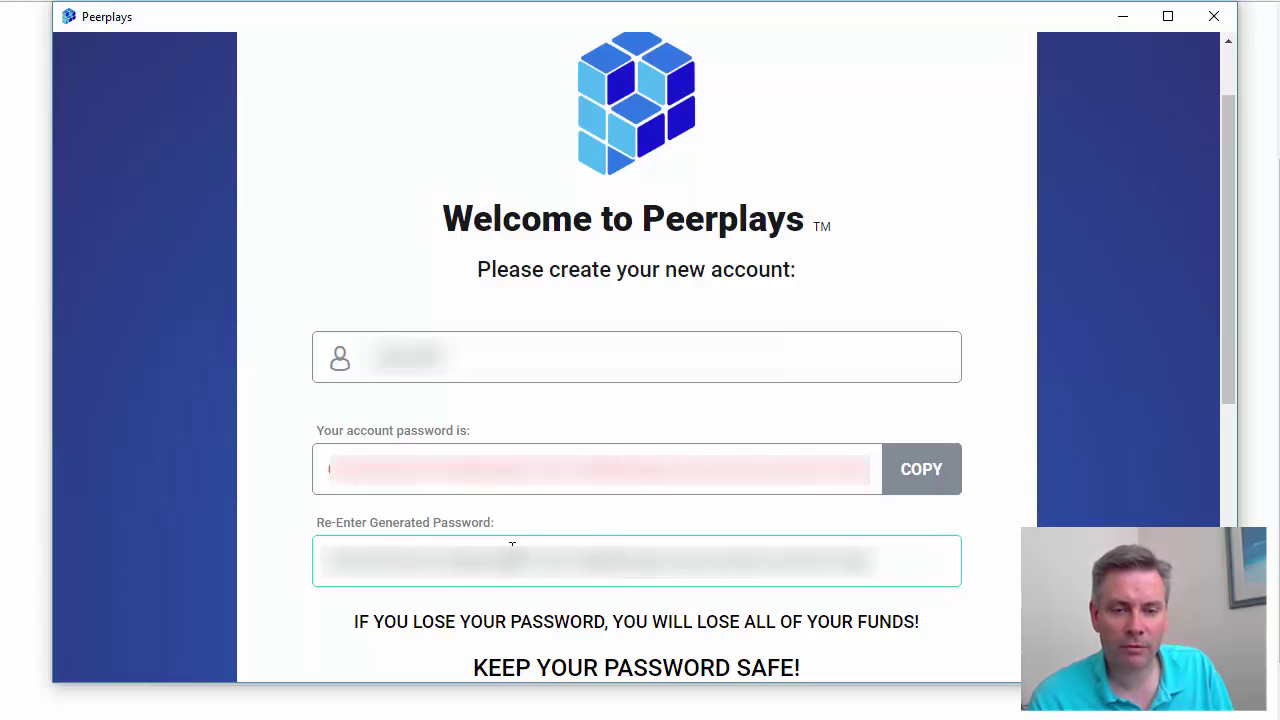
{"action": "scroll", "coordinate": [512, 545], "scroll_direction": "down", "scroll_amount": 4}
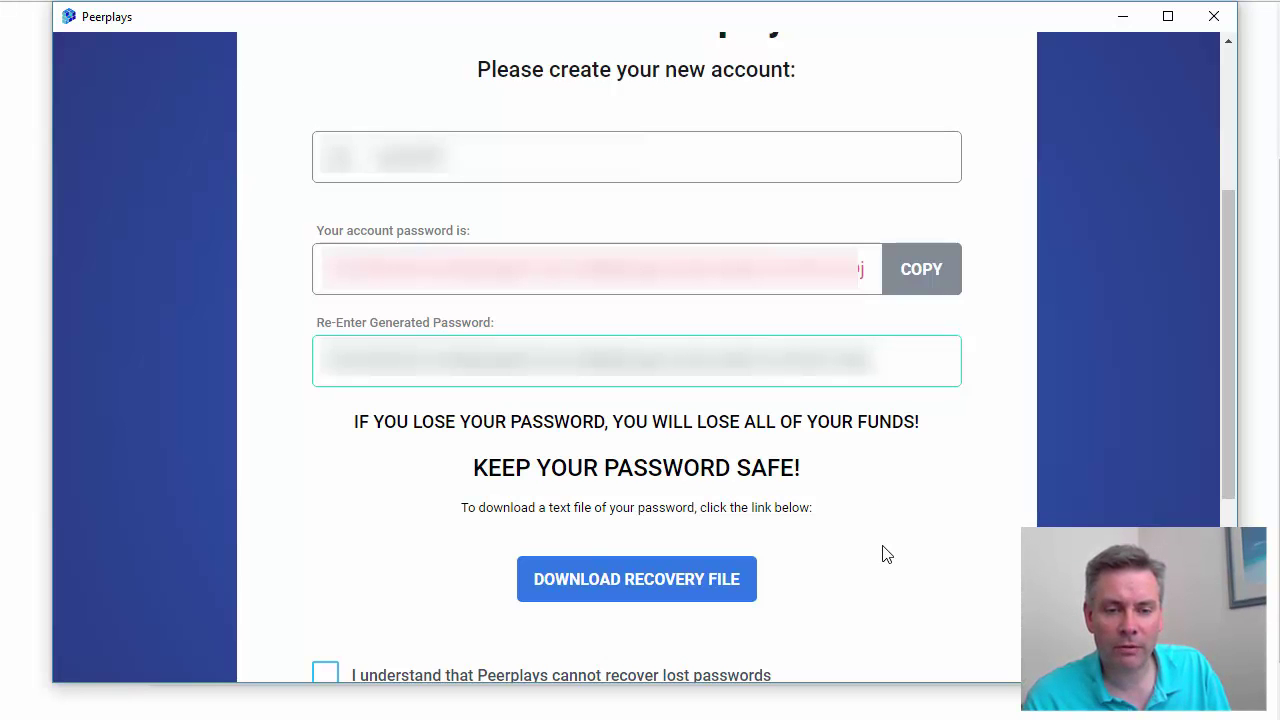
Tick both password-warning checkboxes and save the recovery file as peerplays-recovery-file
{"action": "scroll", "coordinate": [885, 553], "scroll_direction": "down", "scroll_amount": 3}
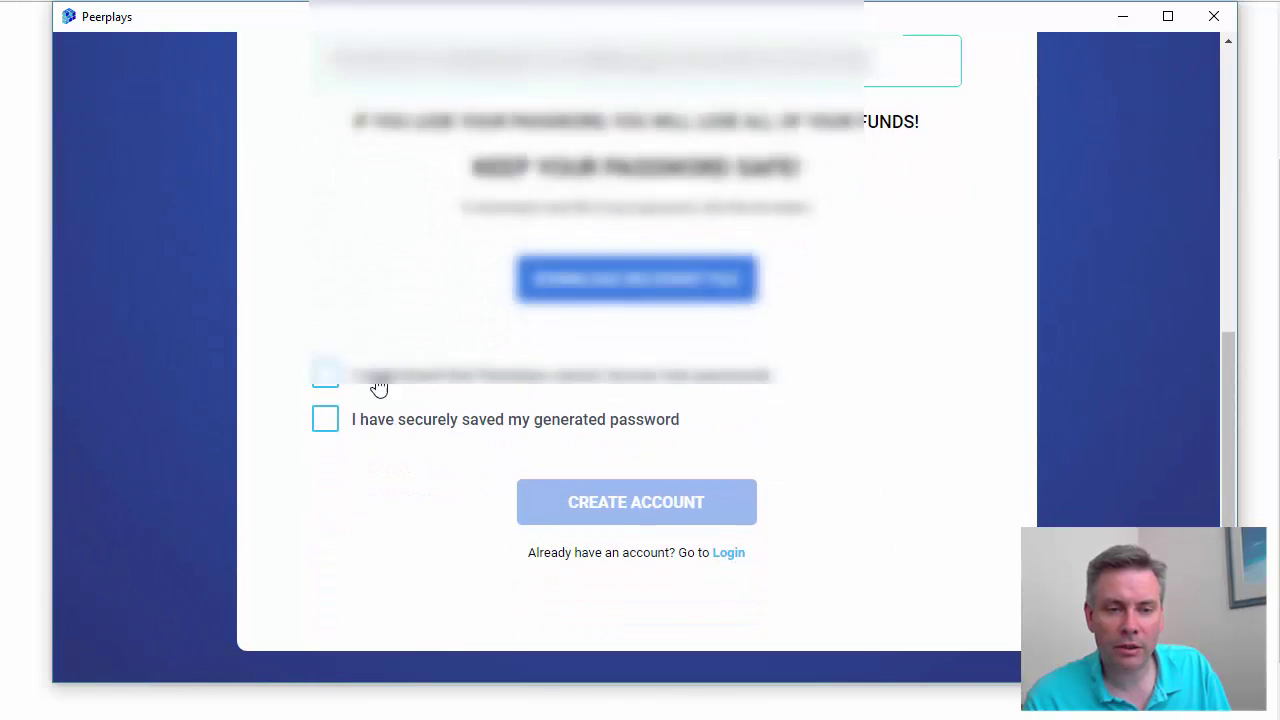
{"action": "left_click", "coordinate": [327, 378]}
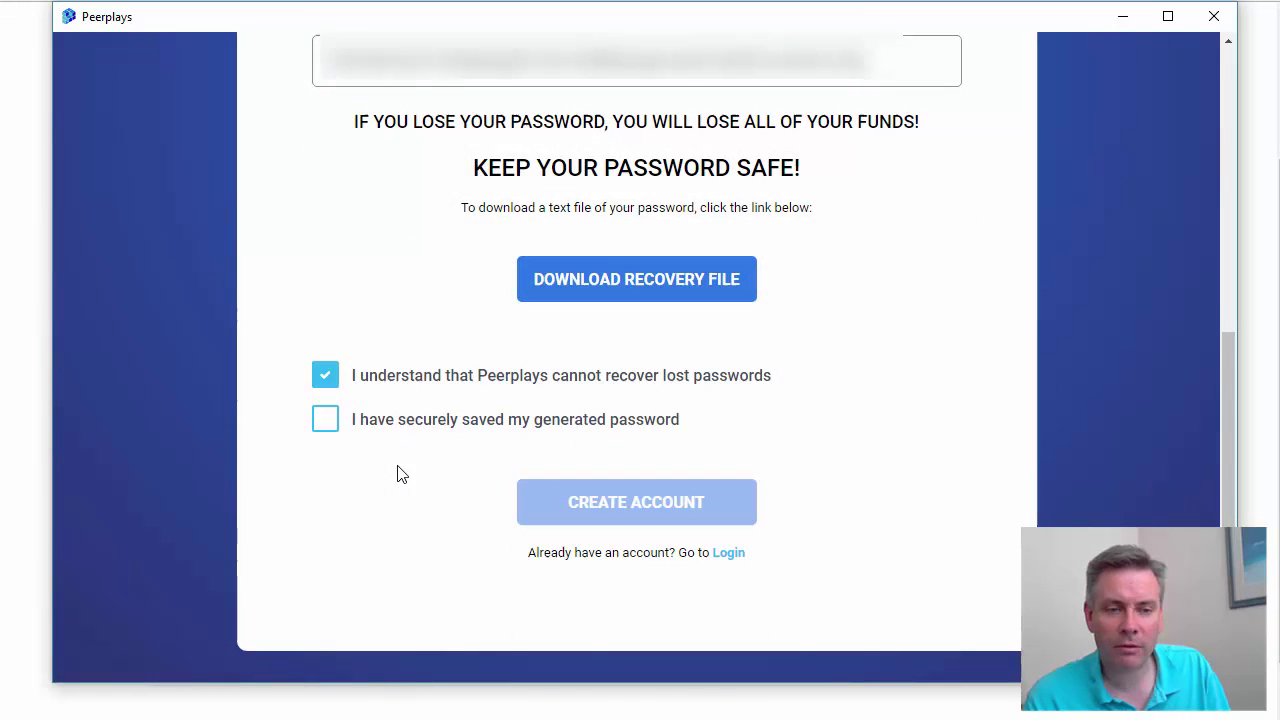
{"action": "left_click", "coordinate": [327, 421]}
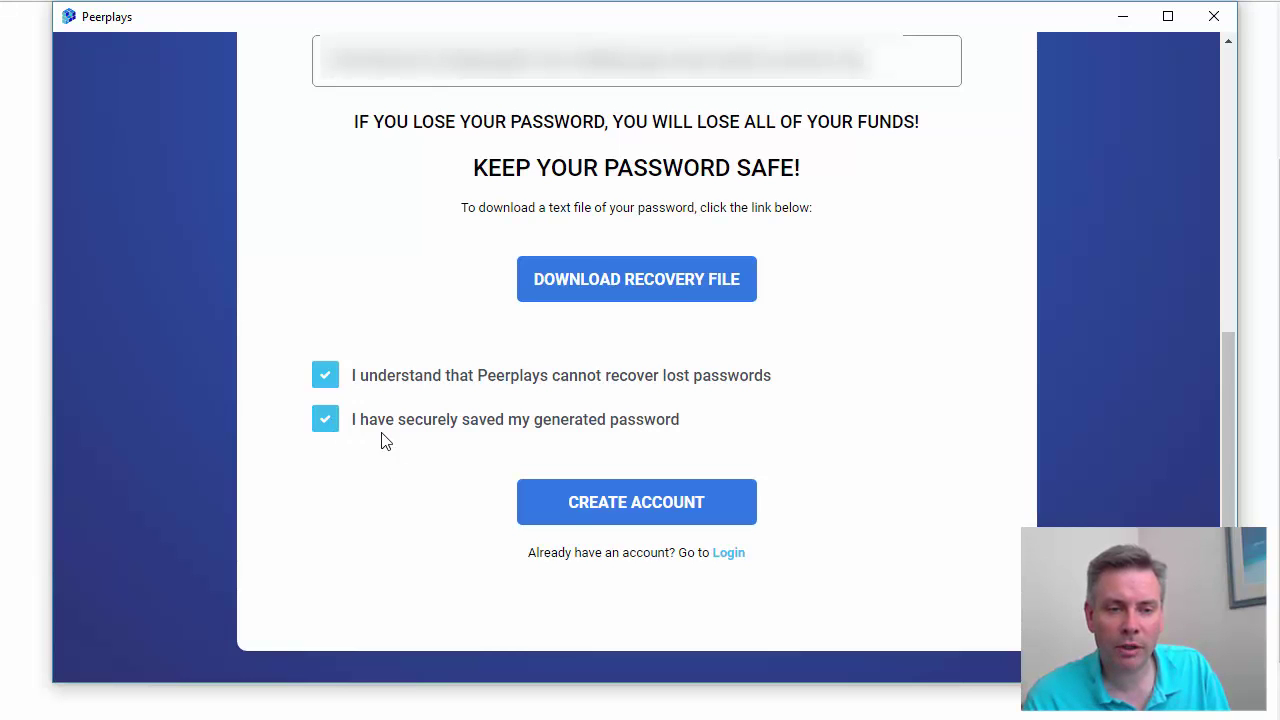
{"action": "left_click", "coordinate": [678, 285]}
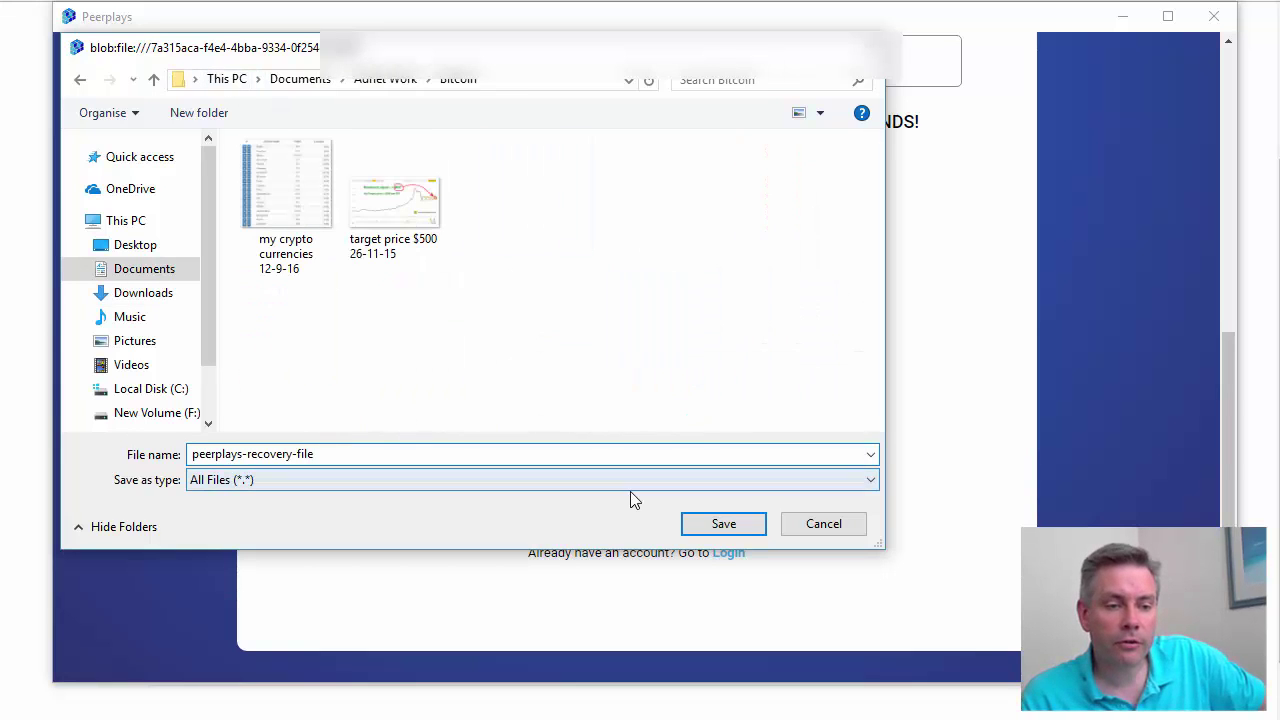
{"action": "left_click", "coordinate": [712, 528]}
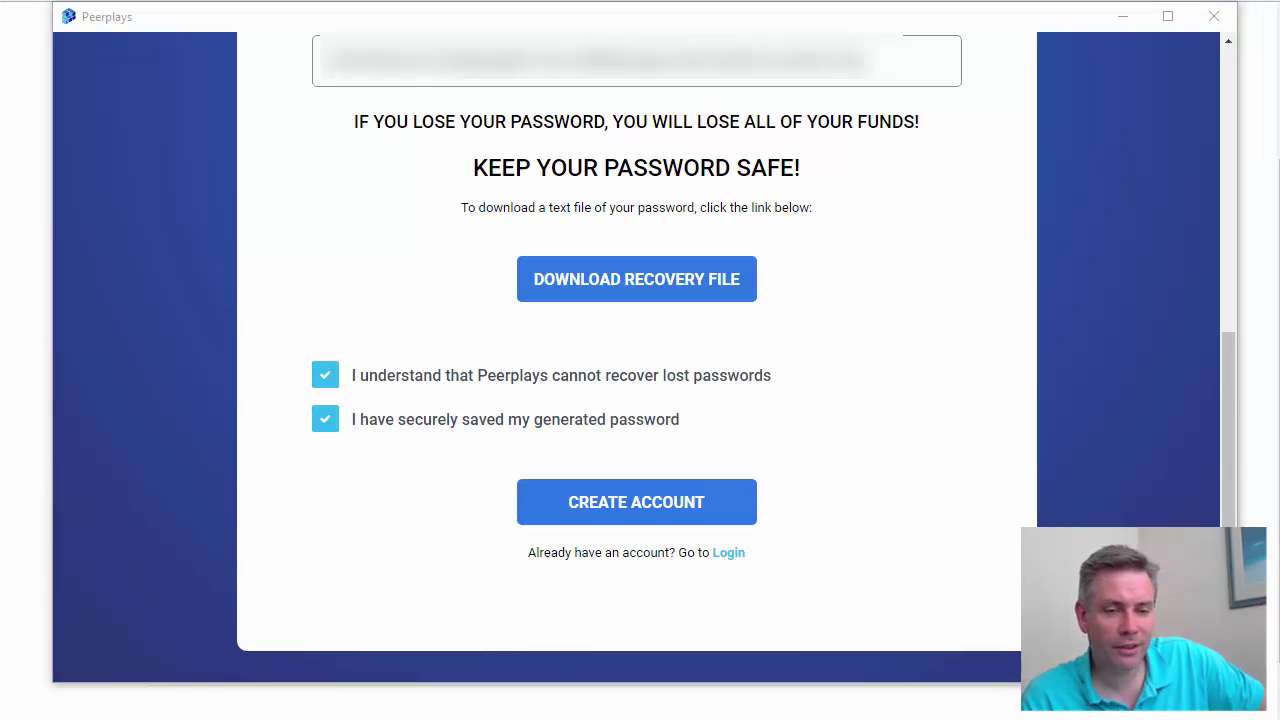
Create the account, opening its funds dashboard with a 0 PPY balance
{"action": "left_click", "coordinate": [635, 513]}
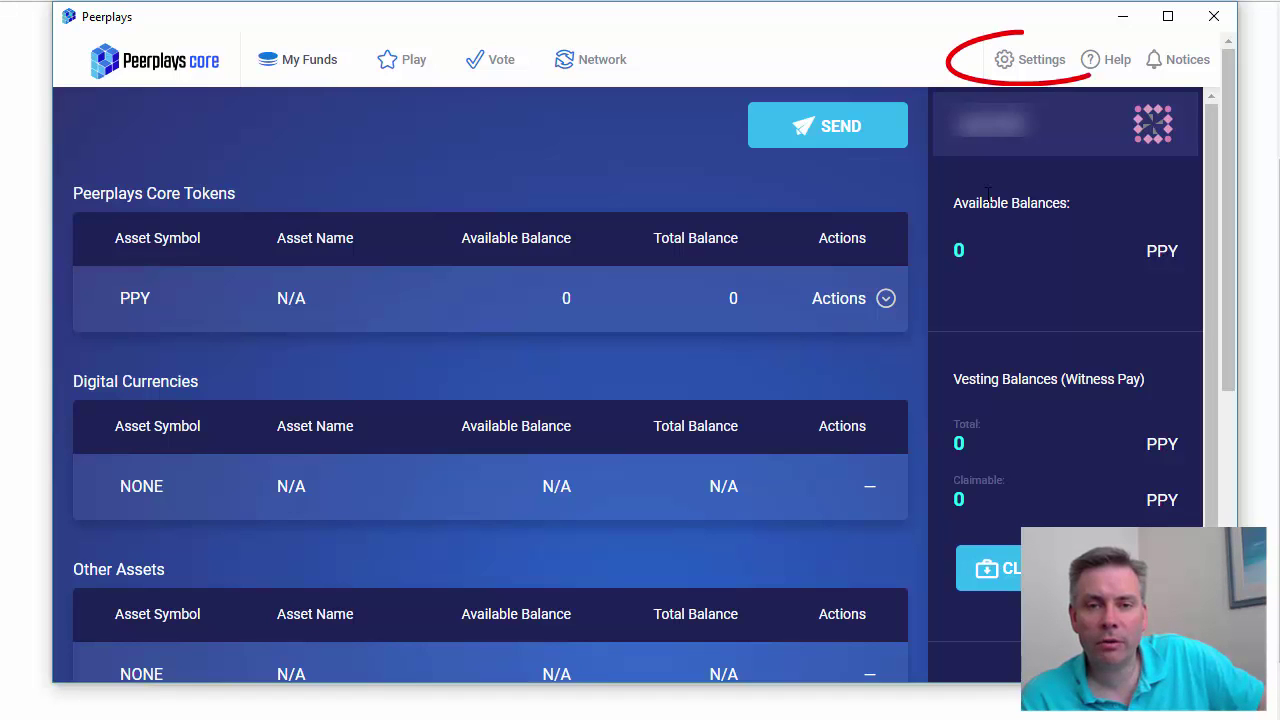
Paste the private redemption key into Settings' Balance Claims to find the unclaimed balance
{"action": "left_click", "coordinate": [1035, 68]}
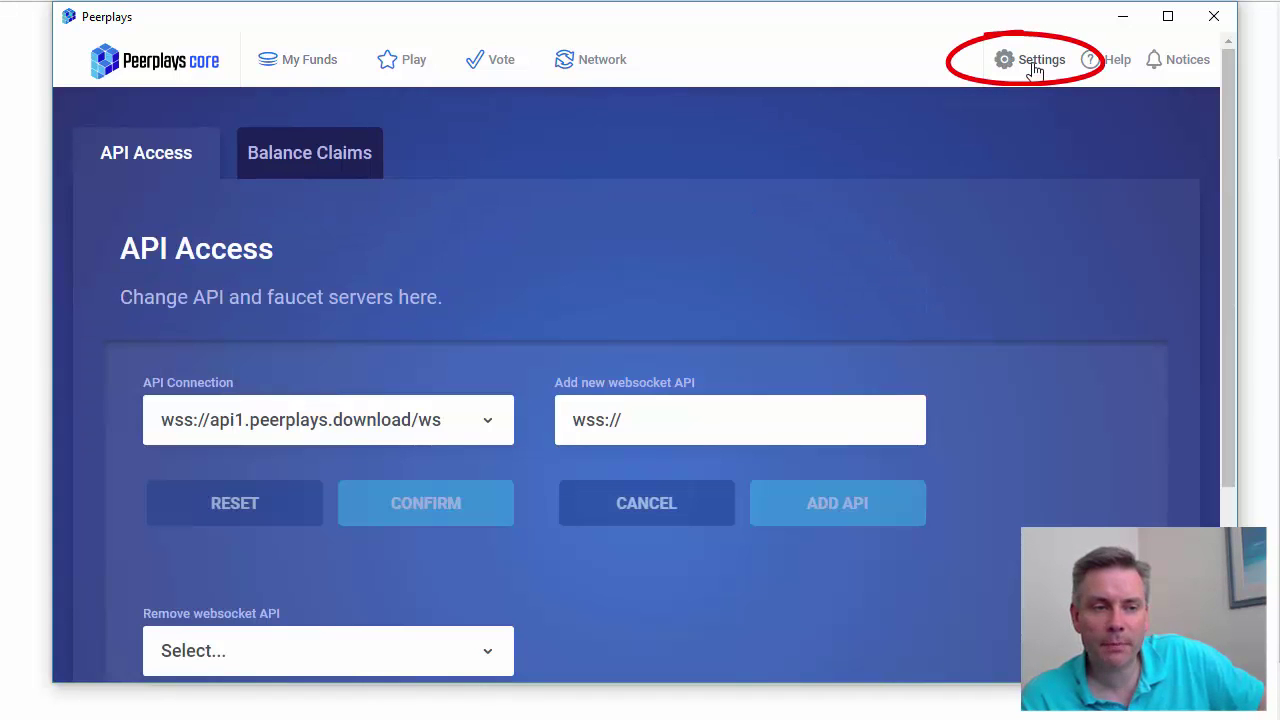
{"action": "left_click", "coordinate": [320, 166]}
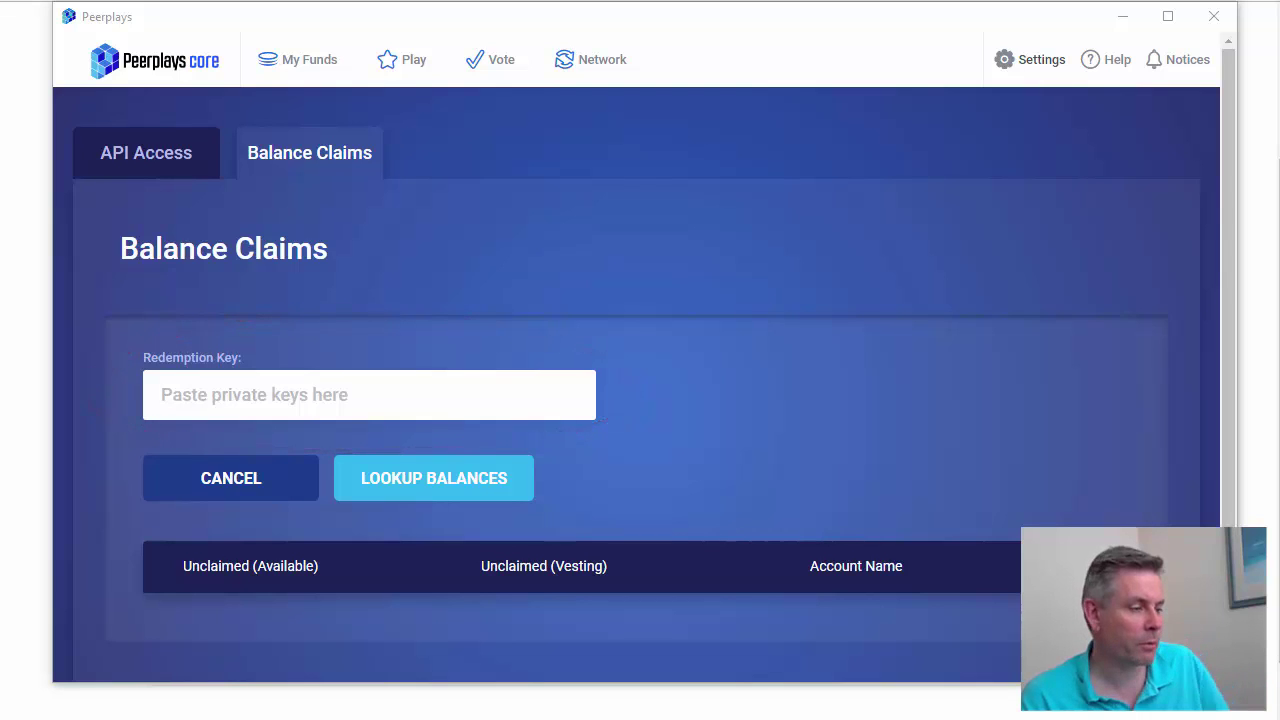
{"action": "left_click", "coordinate": [318, 408]}
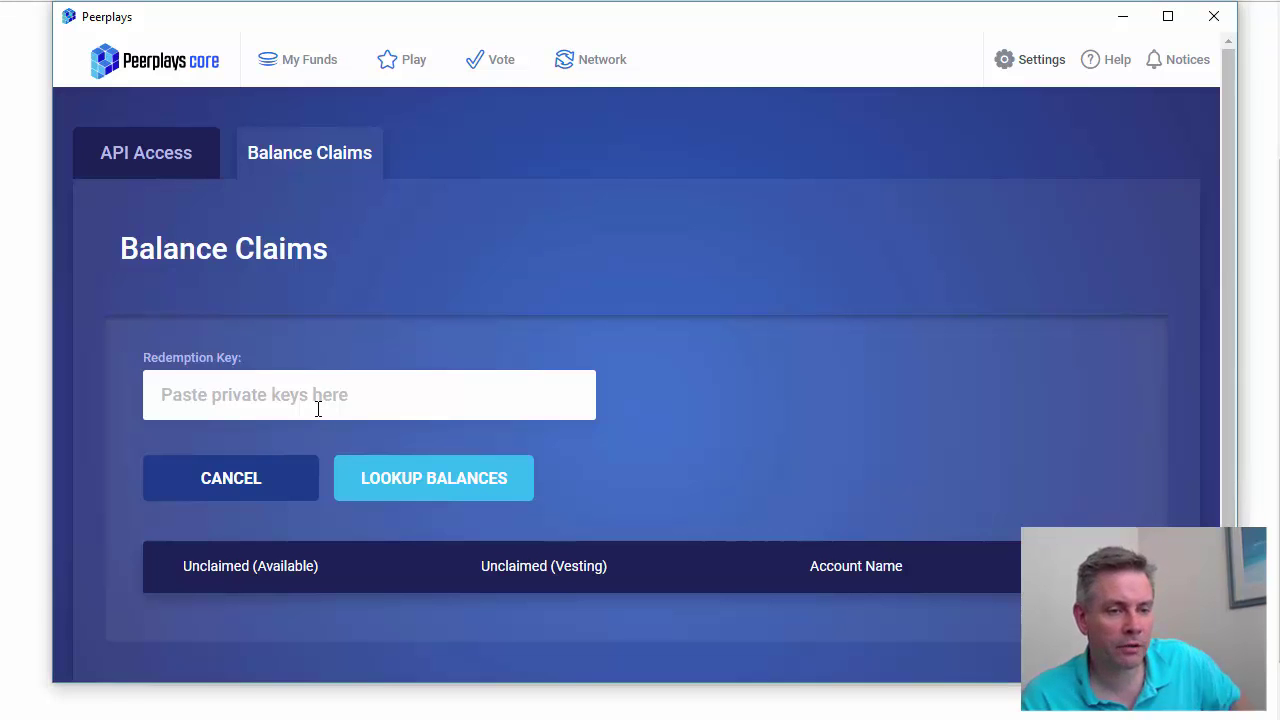
{"action": "key", "text": "ctrl+v"}
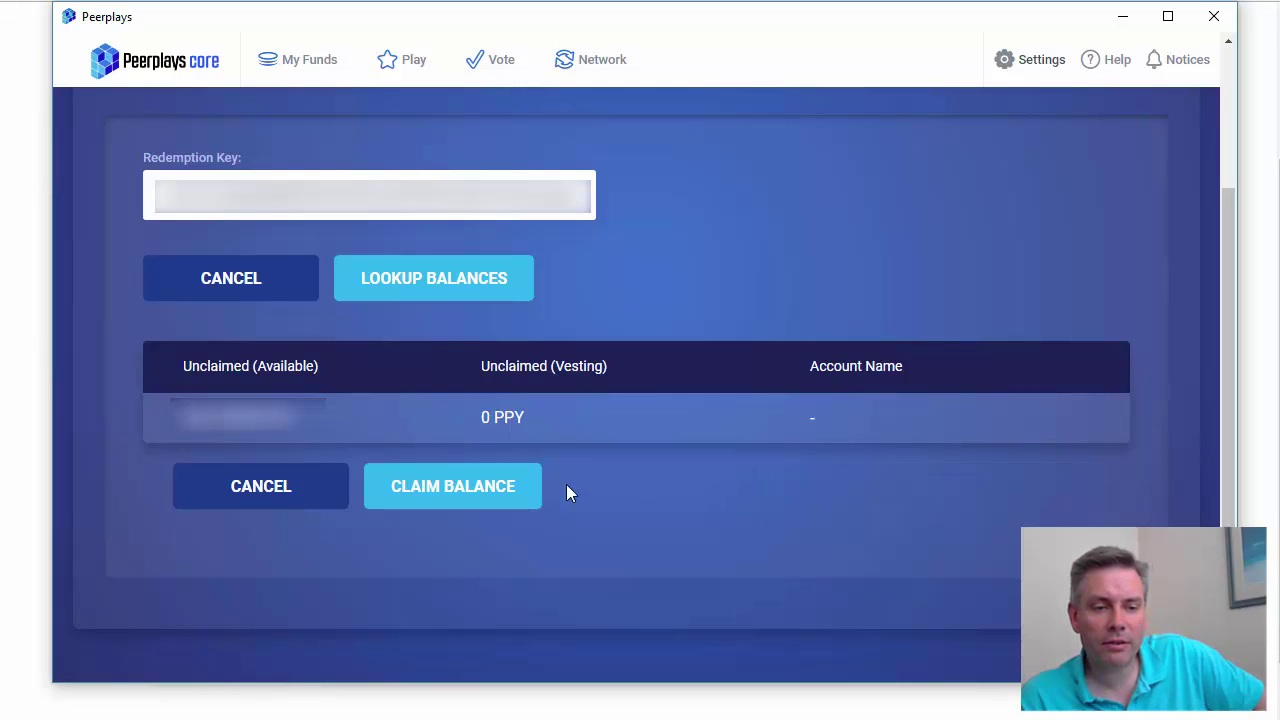
Claim the found balance, confirm the transaction and close the confirmation
{"action": "left_click", "coordinate": [470, 497]}
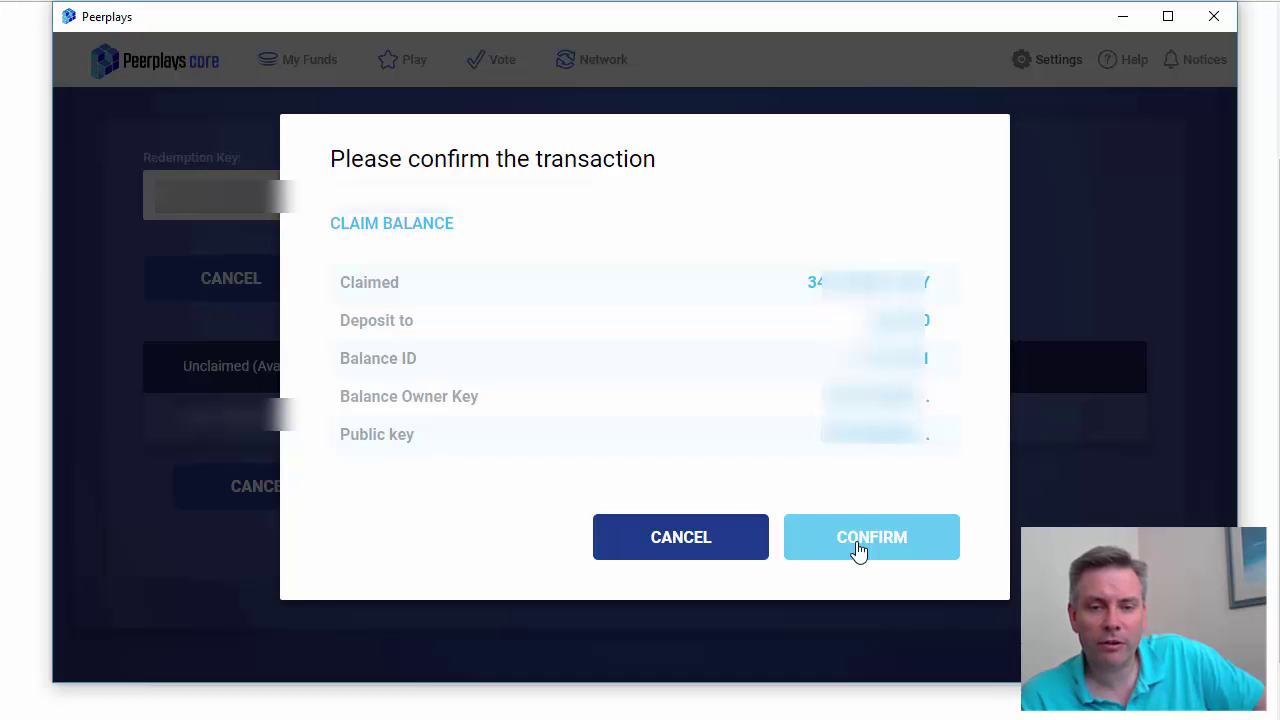
{"action": "left_click", "coordinate": [858, 550]}
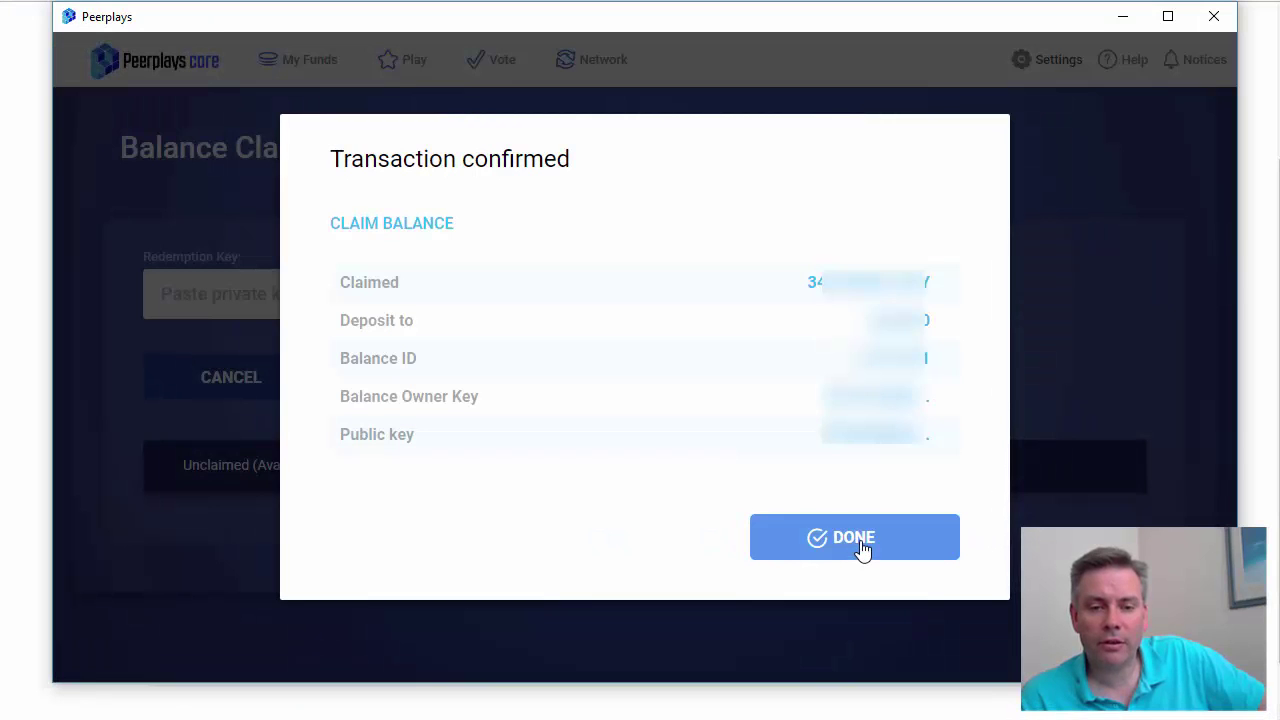
{"action": "left_click", "coordinate": [862, 548]}
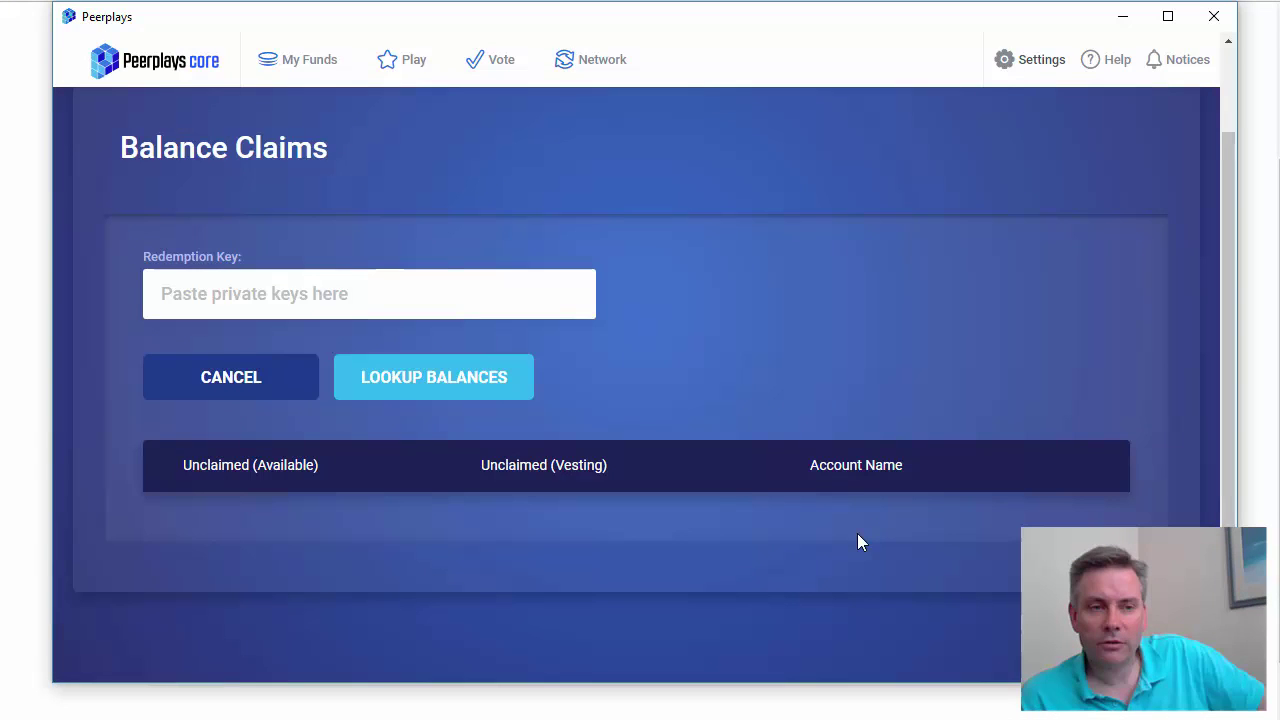
Switch to My Funds to see the claimed PPY as the available balance
{"action": "left_click", "coordinate": [289, 65]}
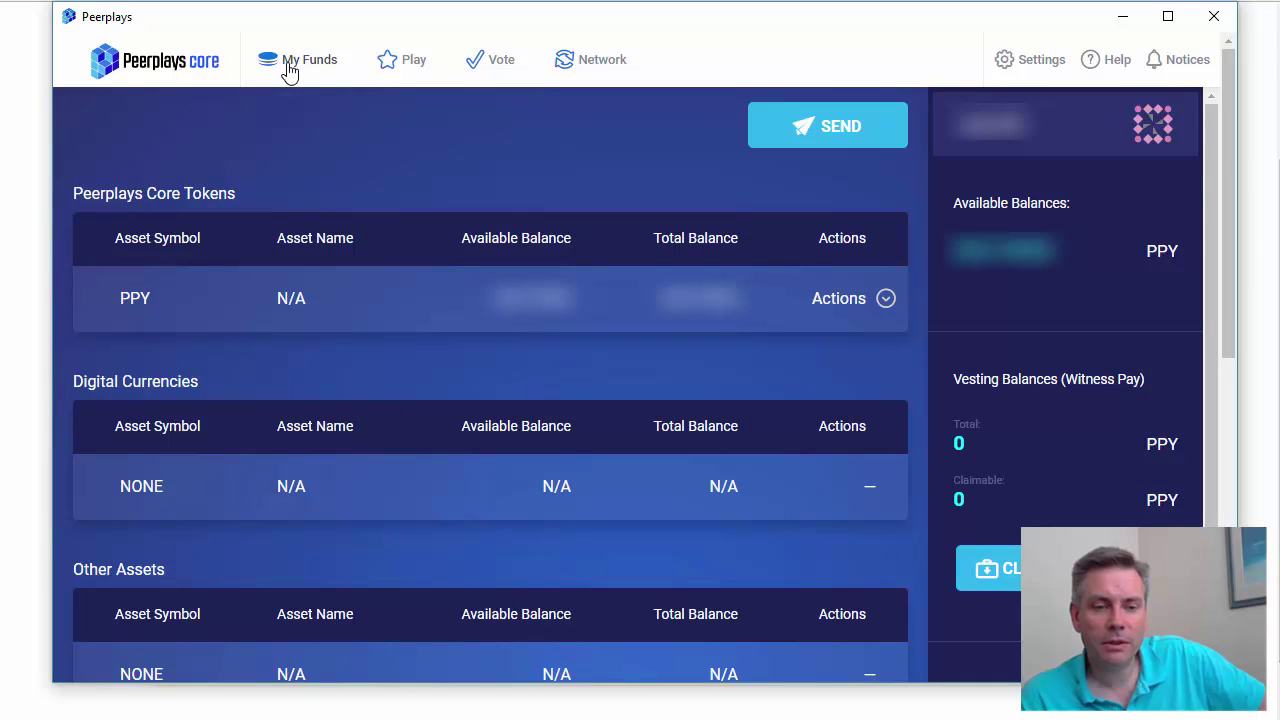